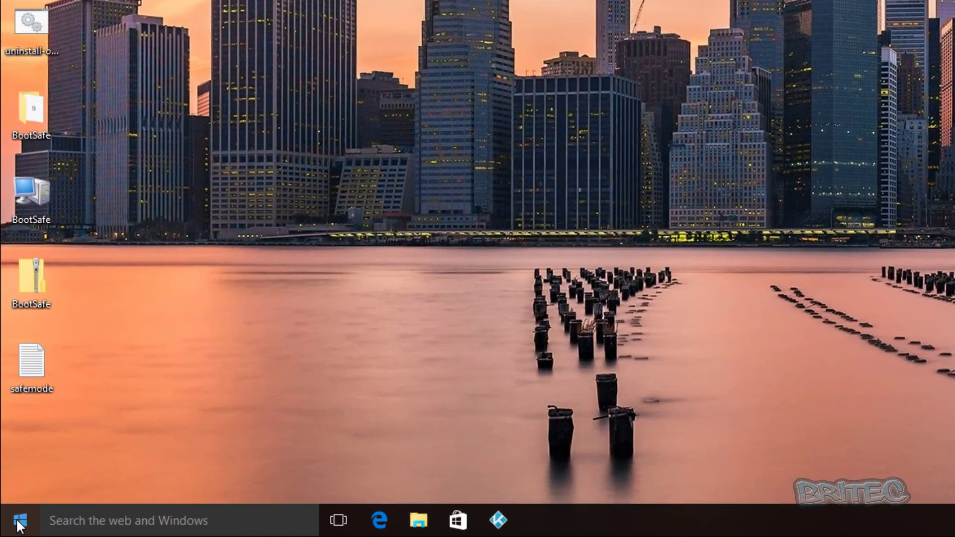
Step: Open the Start menu from the taskbar's Start button
left_click(20, 523)
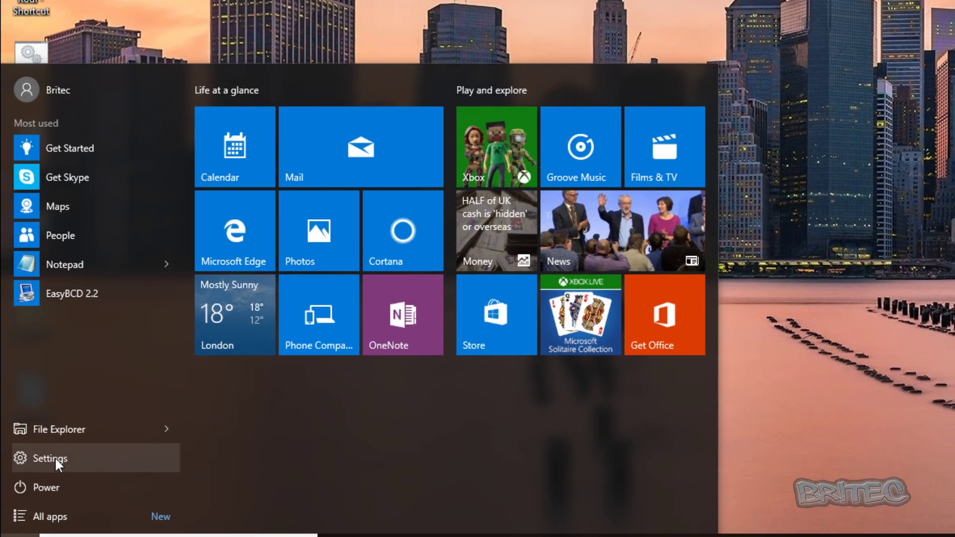
Step: Use Restart now under Advanced start-up on the Update & security > Recovery page
left_click(50, 458)
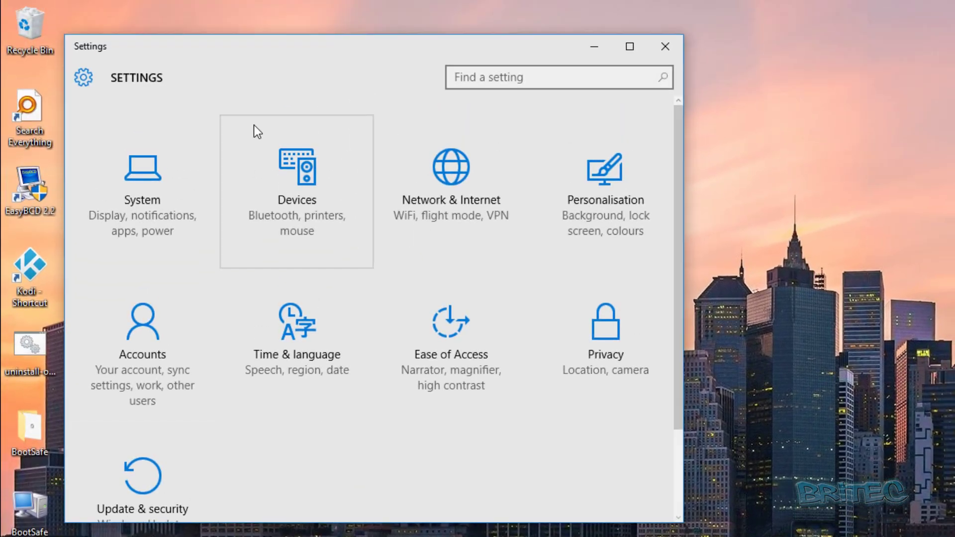
left_click_drag(677, 158, 680, 287)
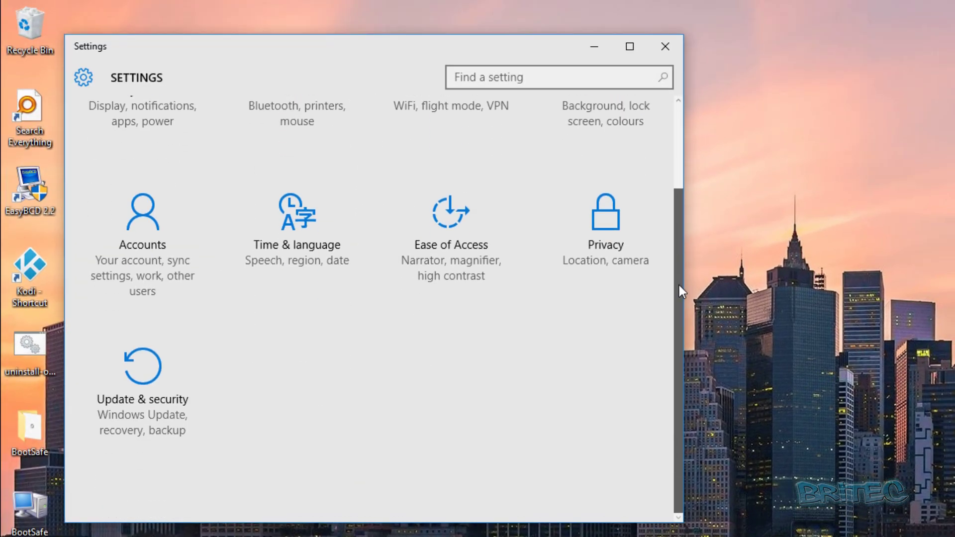
left_click(128, 381)
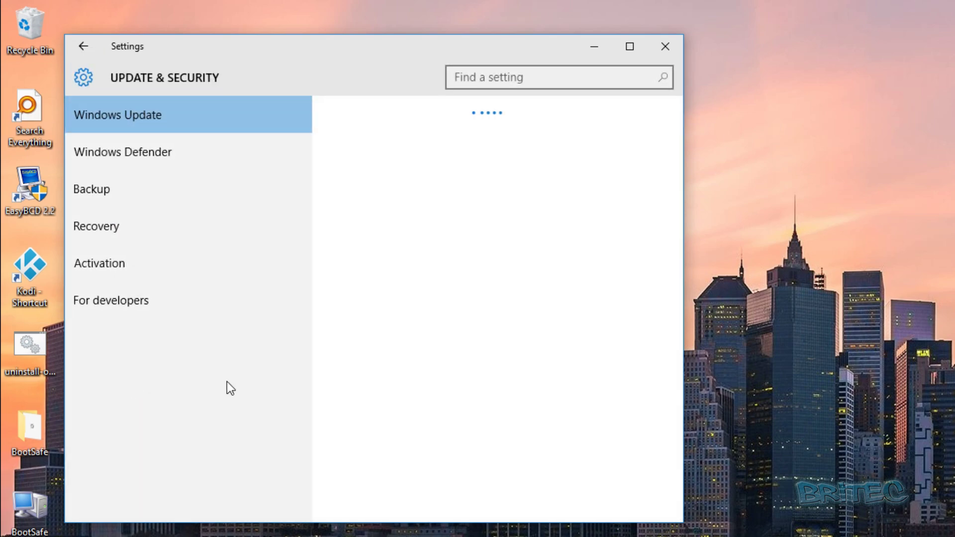
left_click(95, 231)
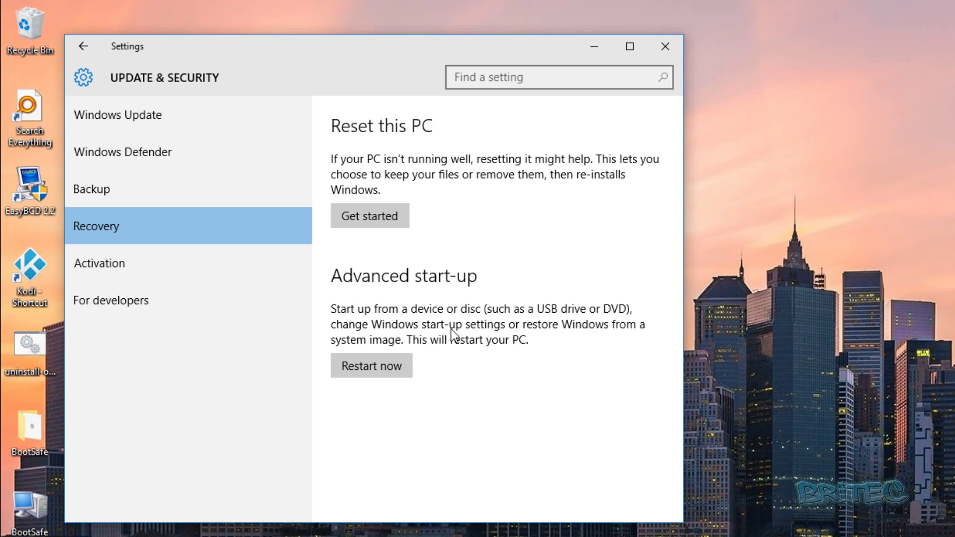
left_click(382, 367)
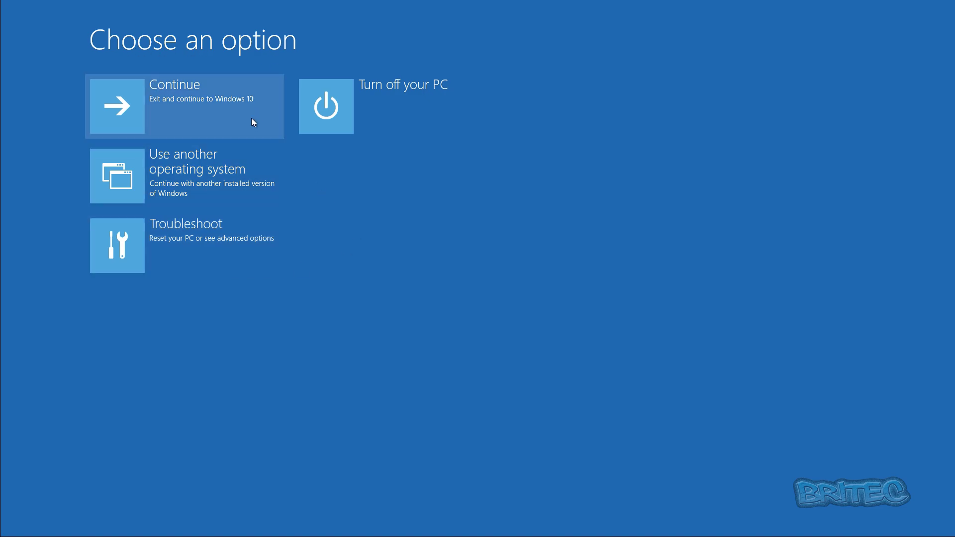
Step: Go to Troubleshoot > Advanced options > Start-up Settings and restart to the start-up options
left_click(131, 249)
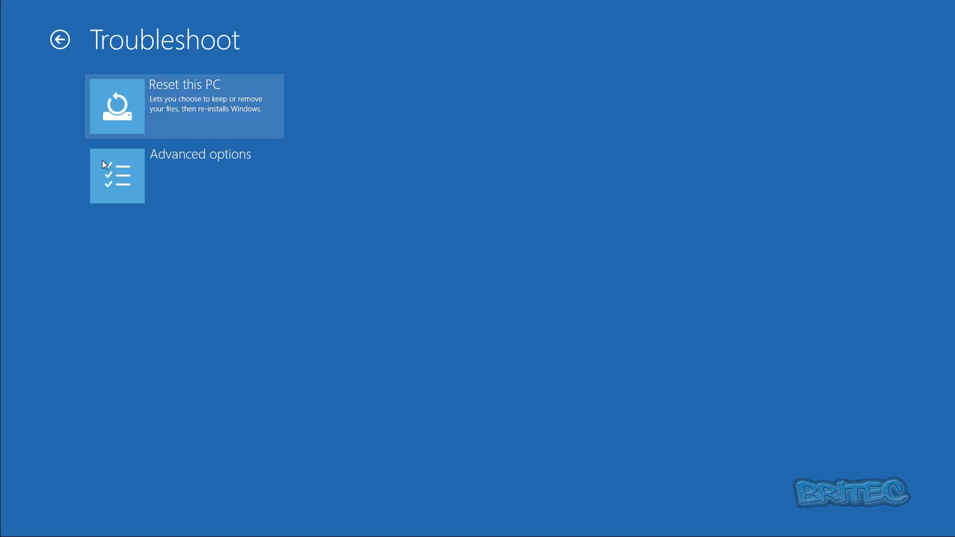
left_click(129, 180)
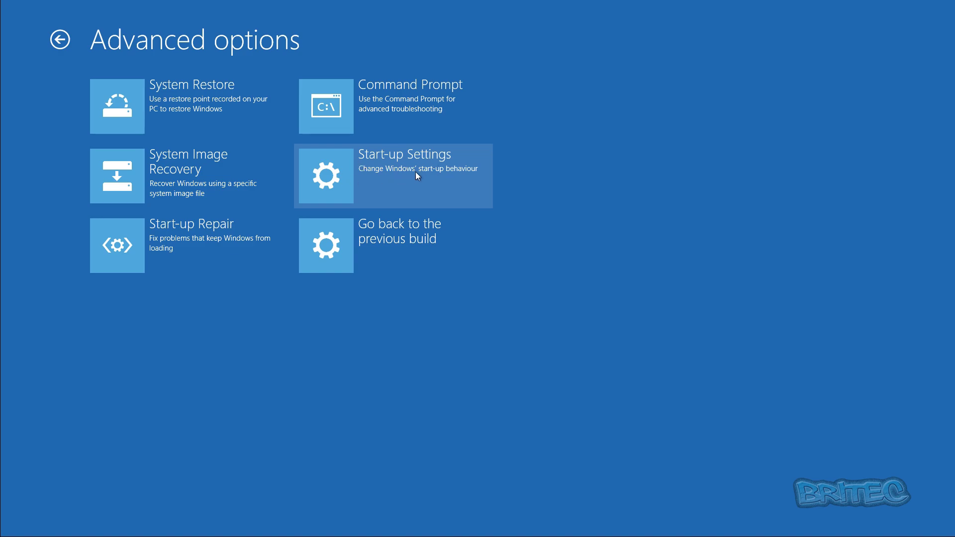
left_click(344, 180)
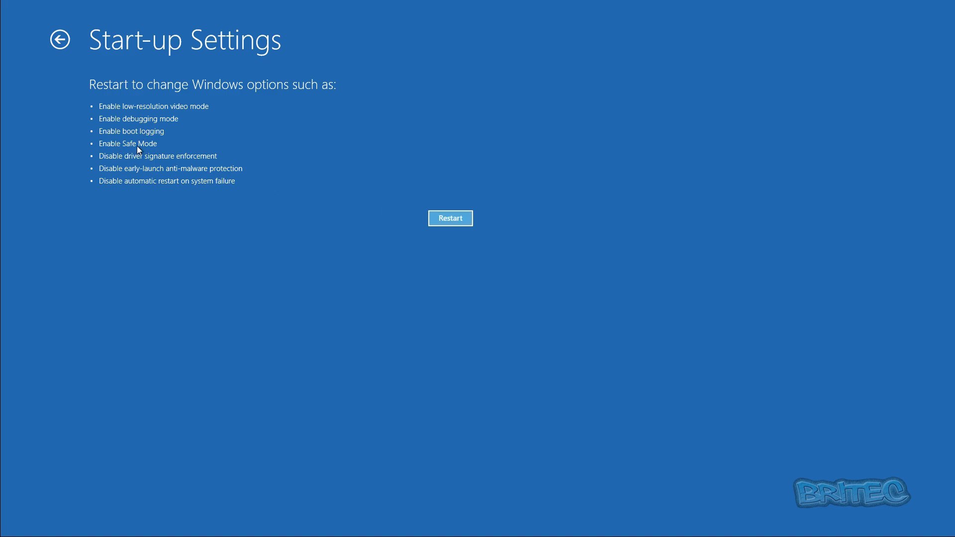
left_click(462, 224)
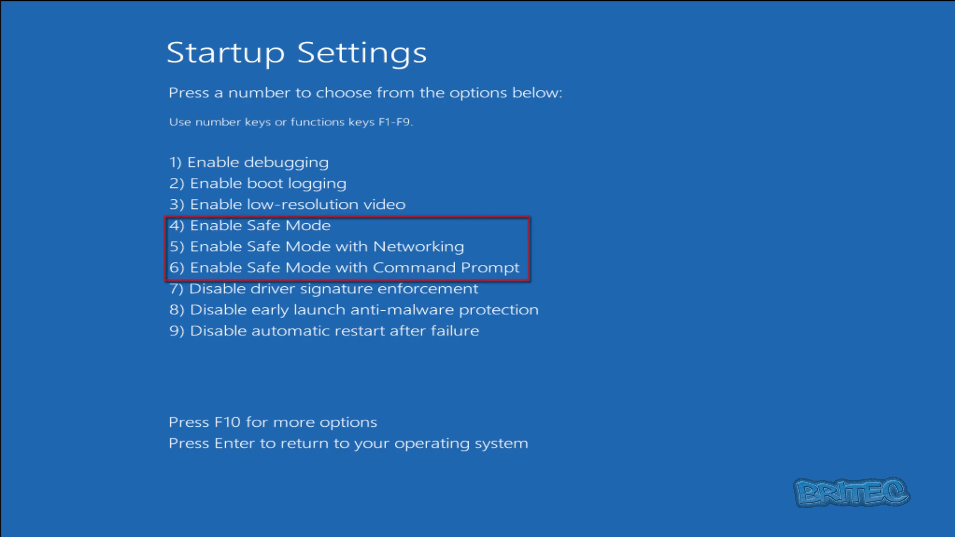
Step: Choose option 4, Enable Safe Mode, from the Startup Settings list
key("4")
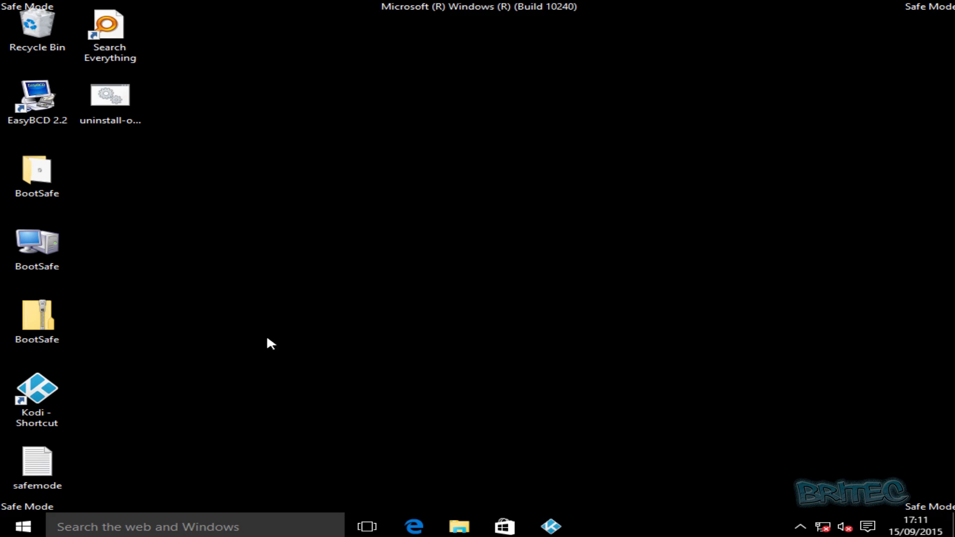
Step: Restart Windows from the Start menu's Power options to leave Safe Mode
left_click(24, 527)
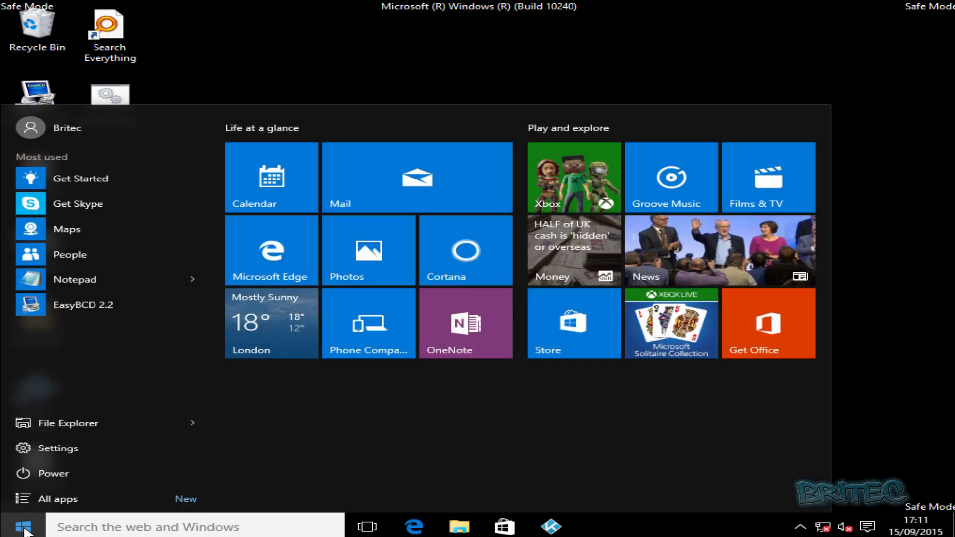
left_click(81, 468)
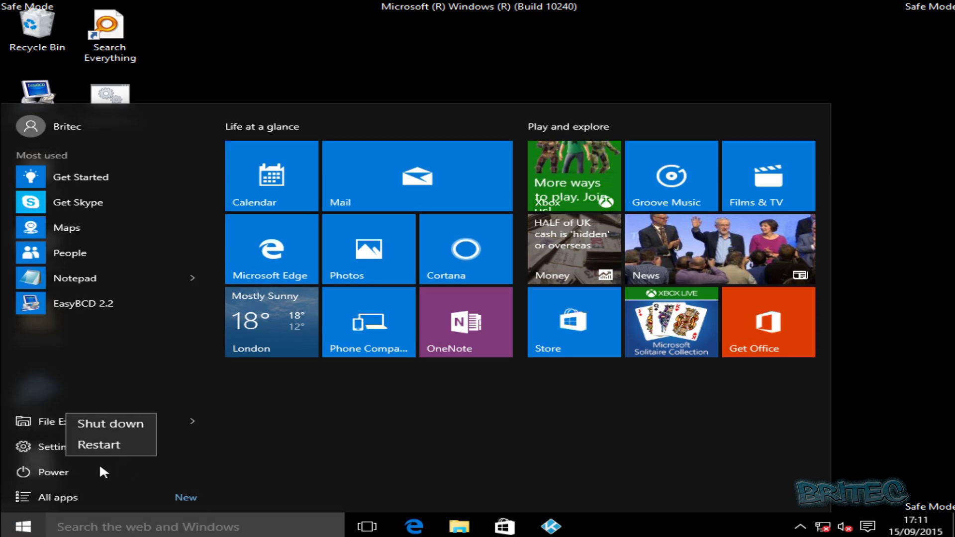
left_click(112, 448)
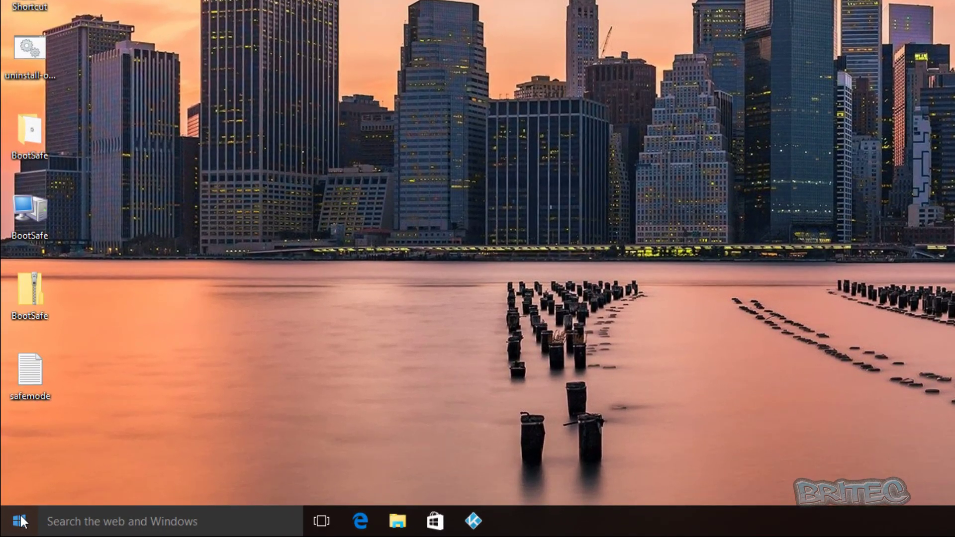
Step: Shift-restart via the quick menu's Shut down or sign out options to reach recovery
right_click(21, 519)
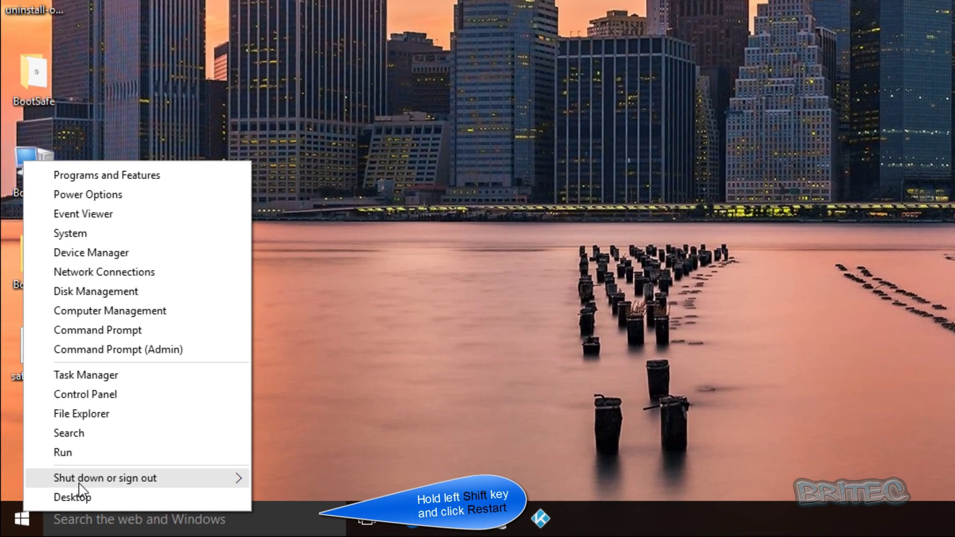
mouse_move(85, 487)
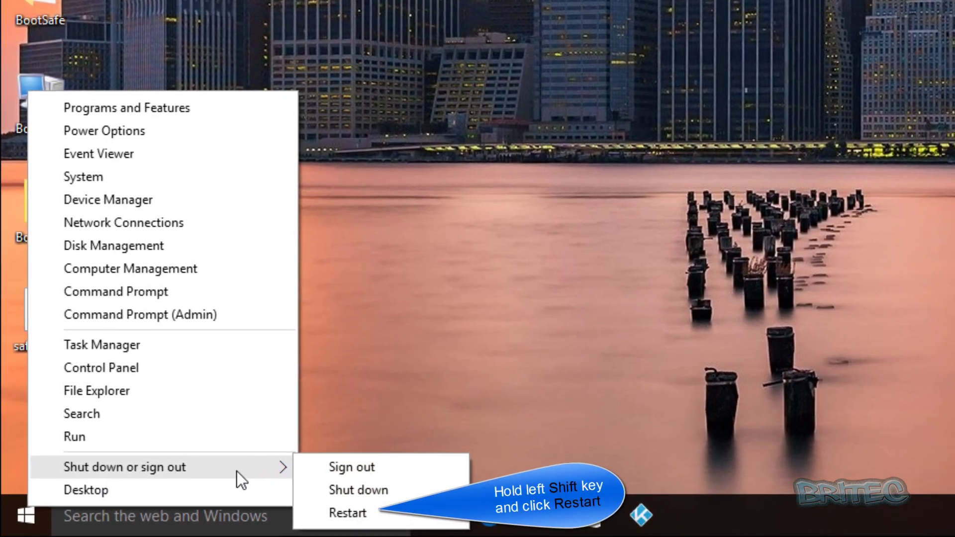
left_click(367, 512, "shift")
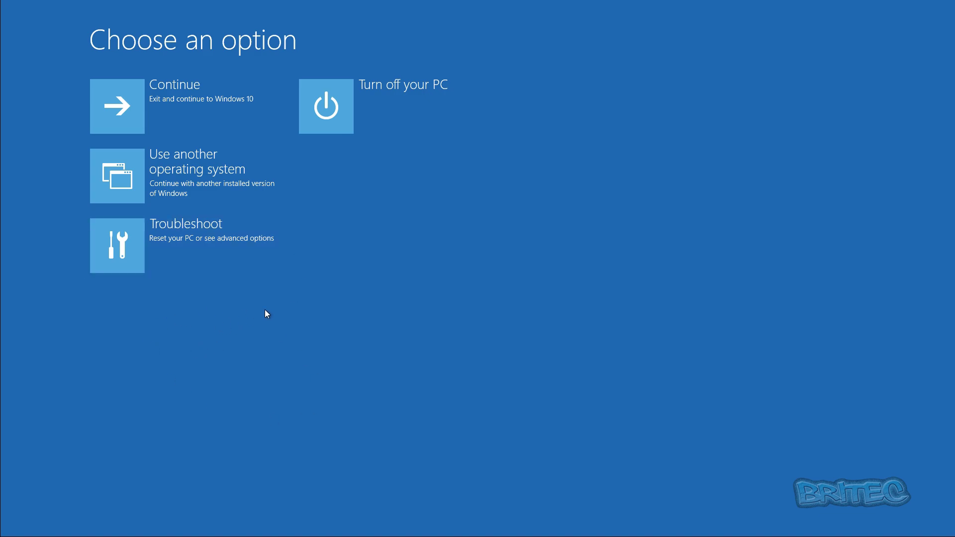
Step: Go to Troubleshoot > Advanced options > Start-up Settings and restart to boot into Safe Mode
left_click(137, 246)
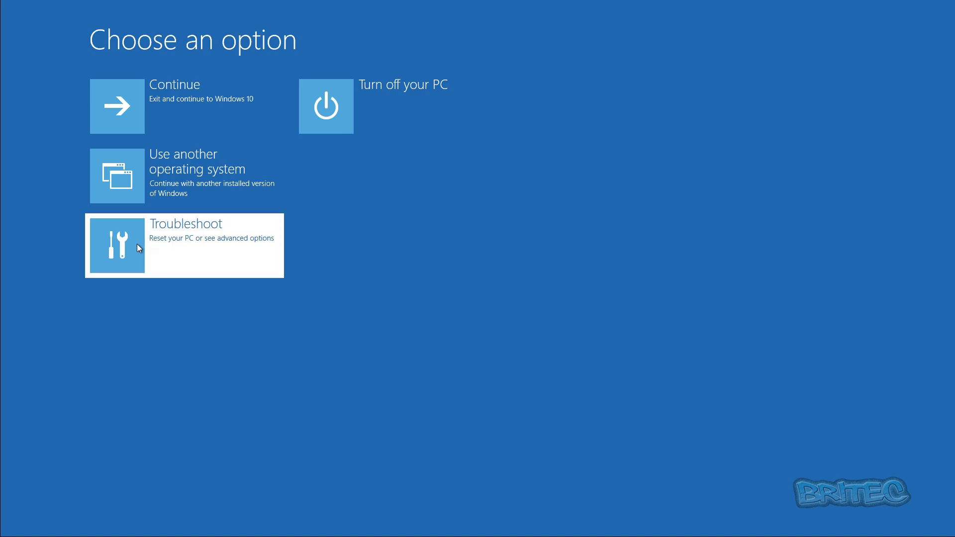
left_click(108, 183)
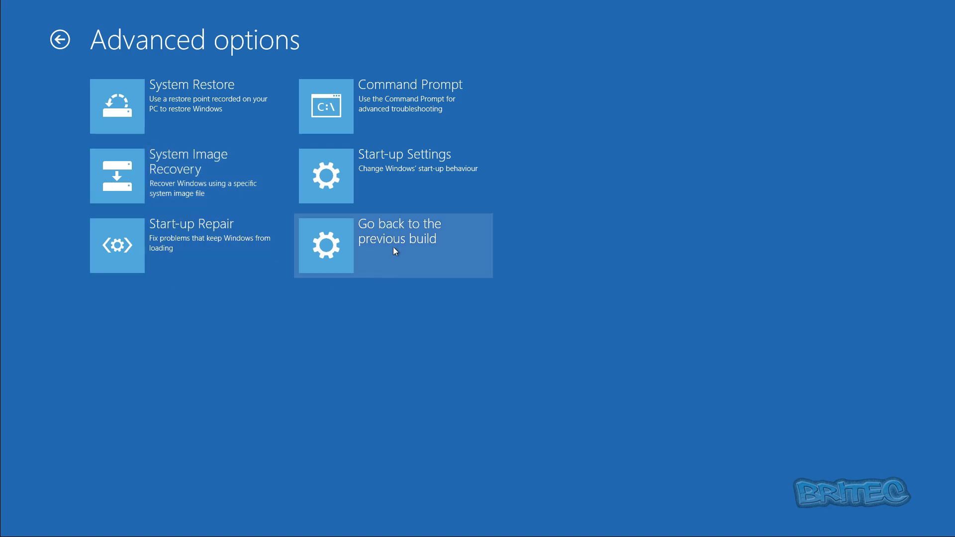
left_click(359, 164)
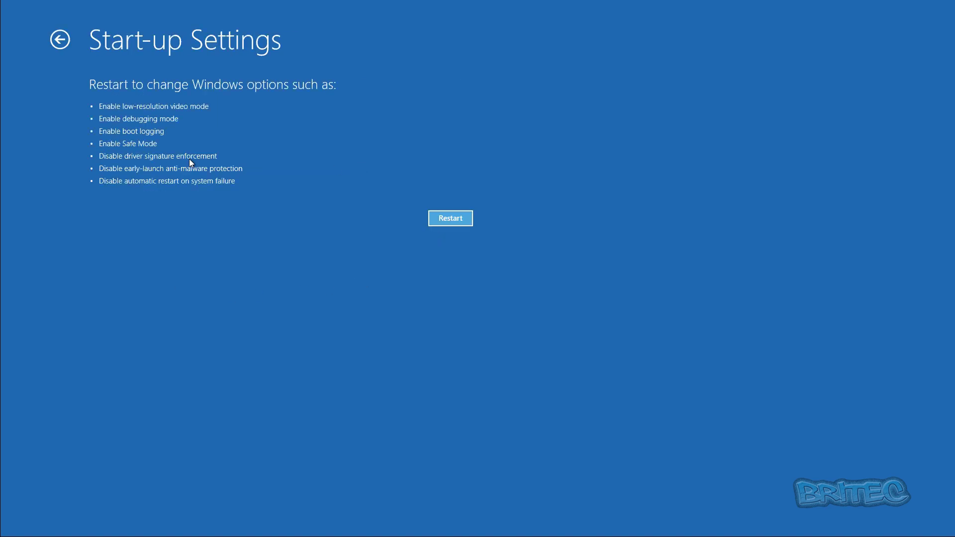
left_click(446, 220)
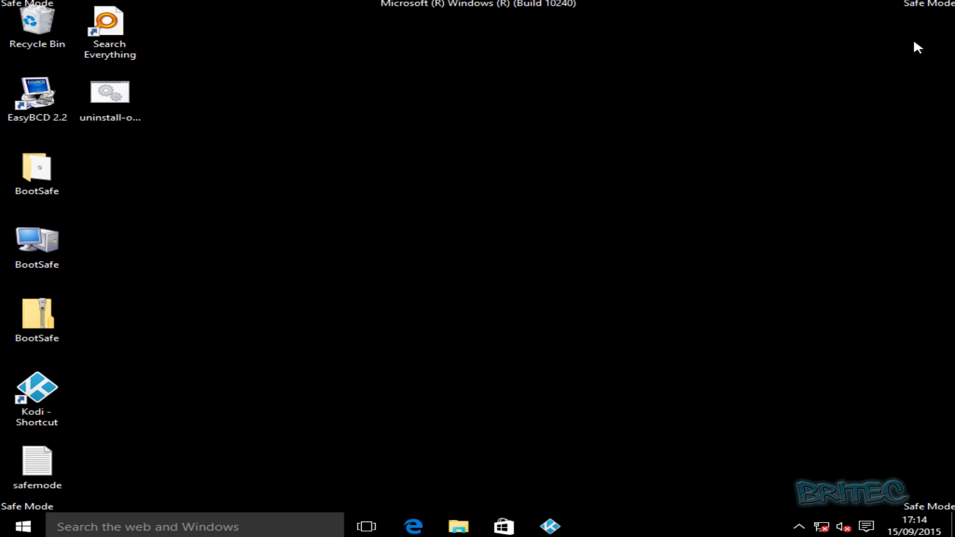
Step: Restart from Safe Mode via Start > Power, then open the taskbar search box
left_click(34, 532)
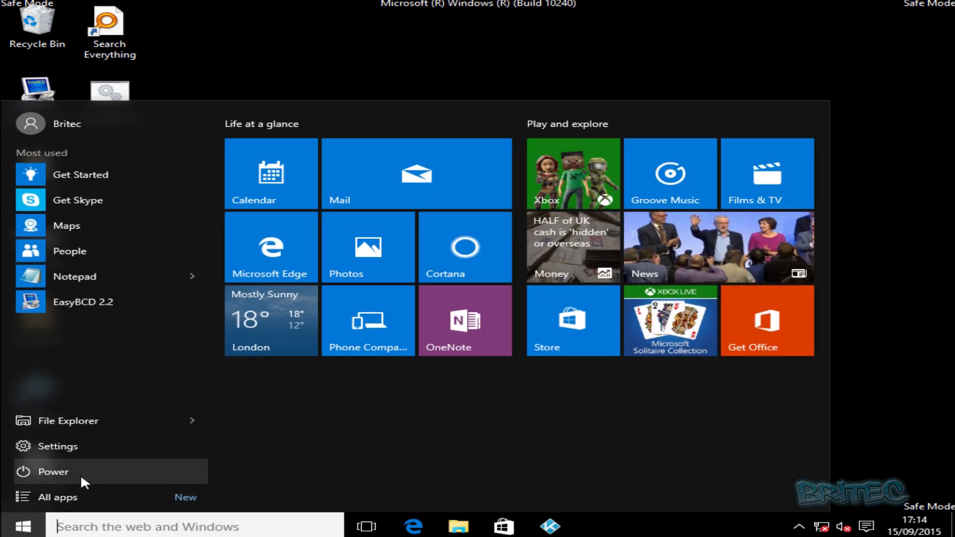
left_click(80, 474)
left_click(121, 445)
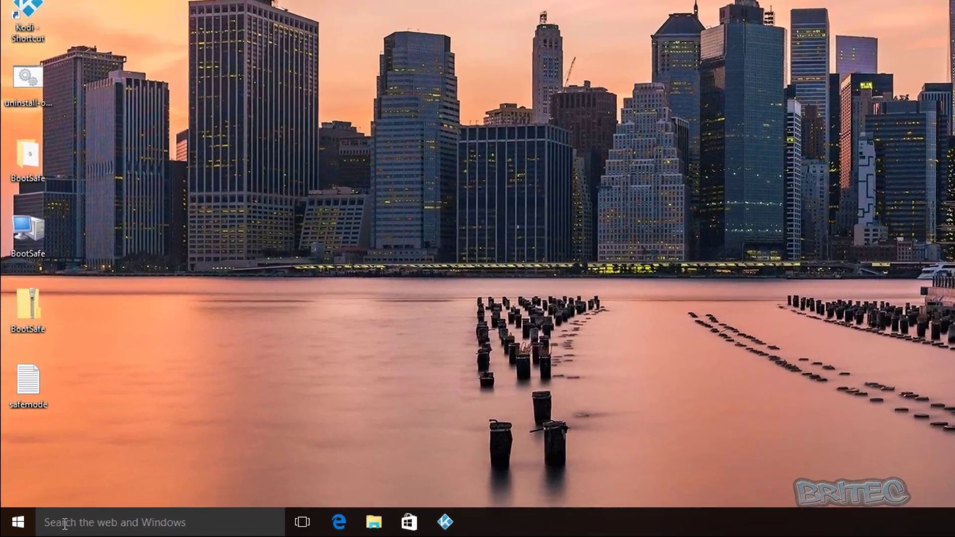
left_click(43, 528)
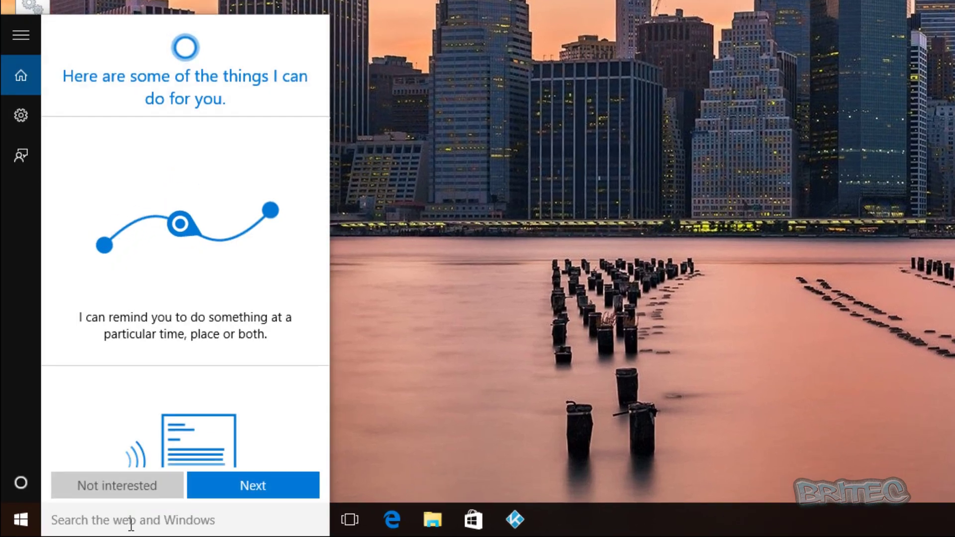
Step: Search for 'msconfig' and launch System Configuration from Best match
type("msconfig")
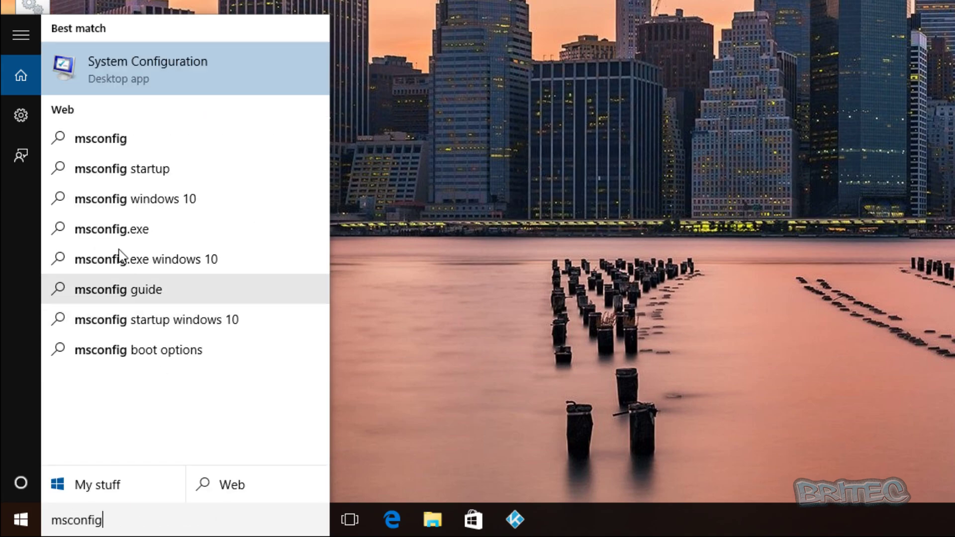
left_click(100, 65)
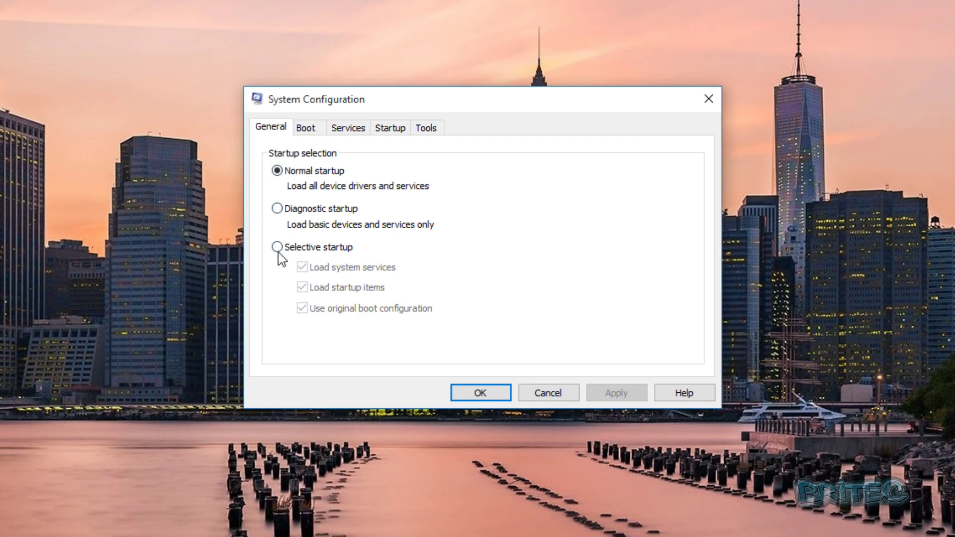
Step: Enable Minimal Safe boot on the Boot tab, confirm with OK, and restart
left_click(311, 132)
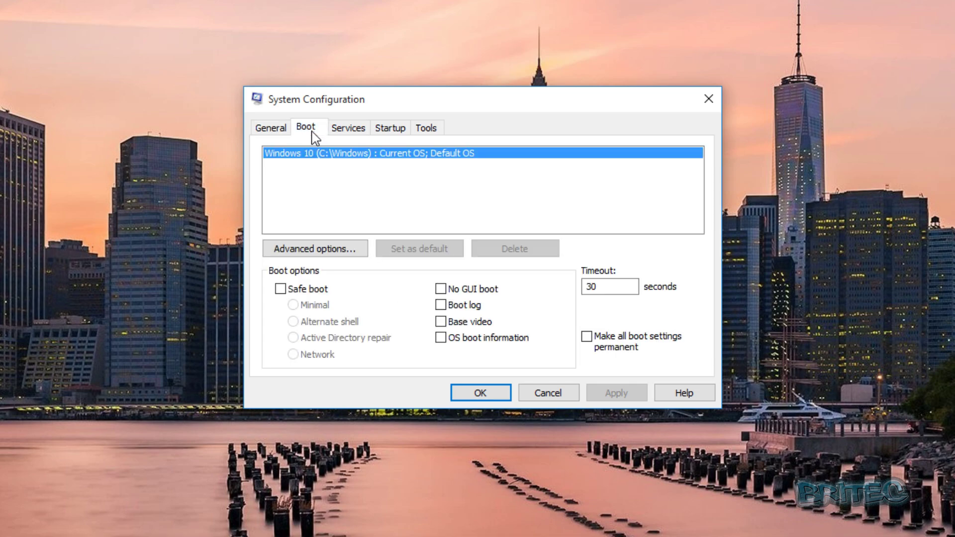
left_click(281, 290)
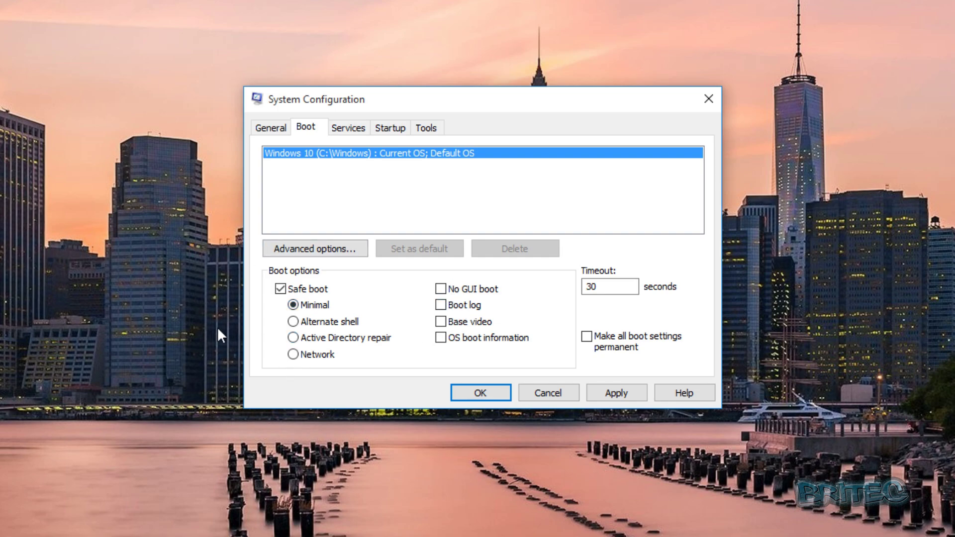
left_click(294, 355)
left_click(300, 306)
left_click(494, 396)
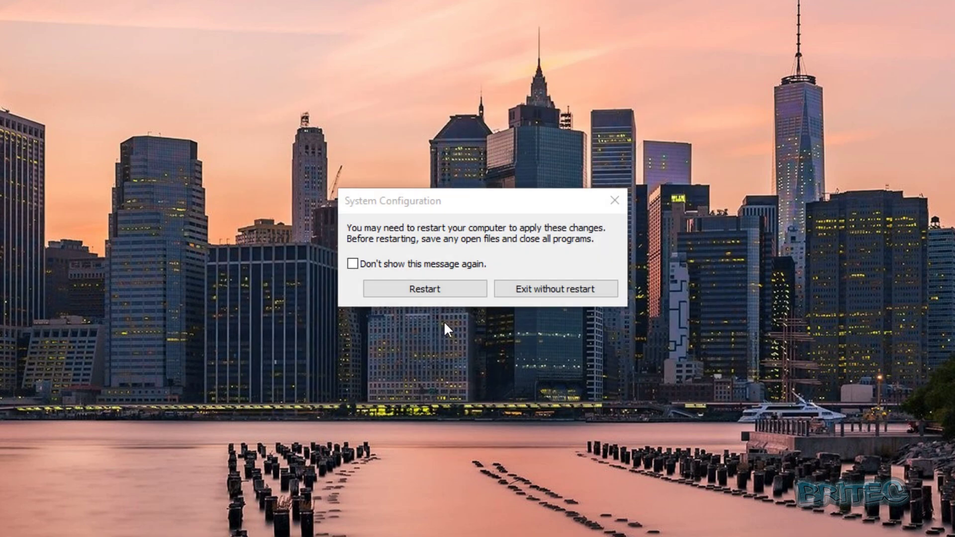
left_click(431, 292)
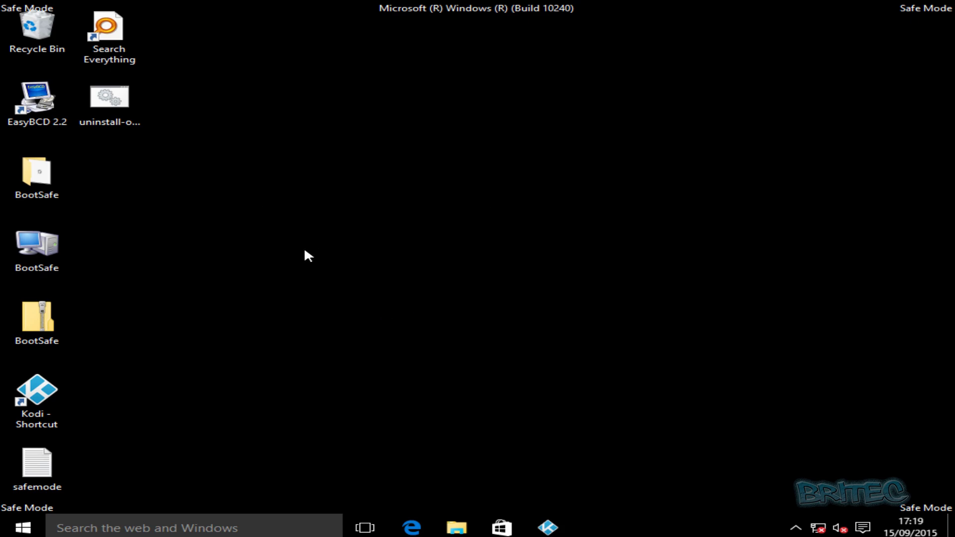
Step: Launch System Configuration by running msconfig from the Win+X Run box
right_click(20, 531)
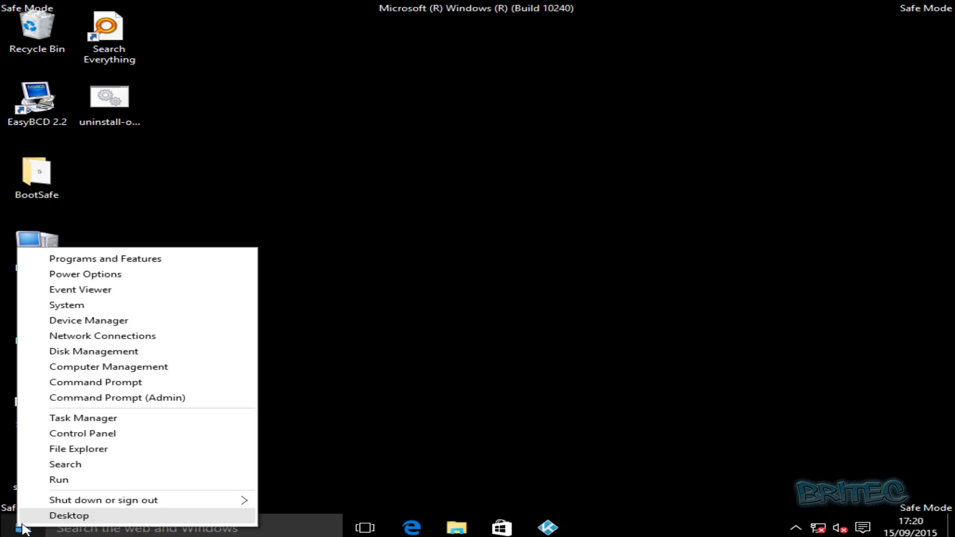
left_click(64, 480)
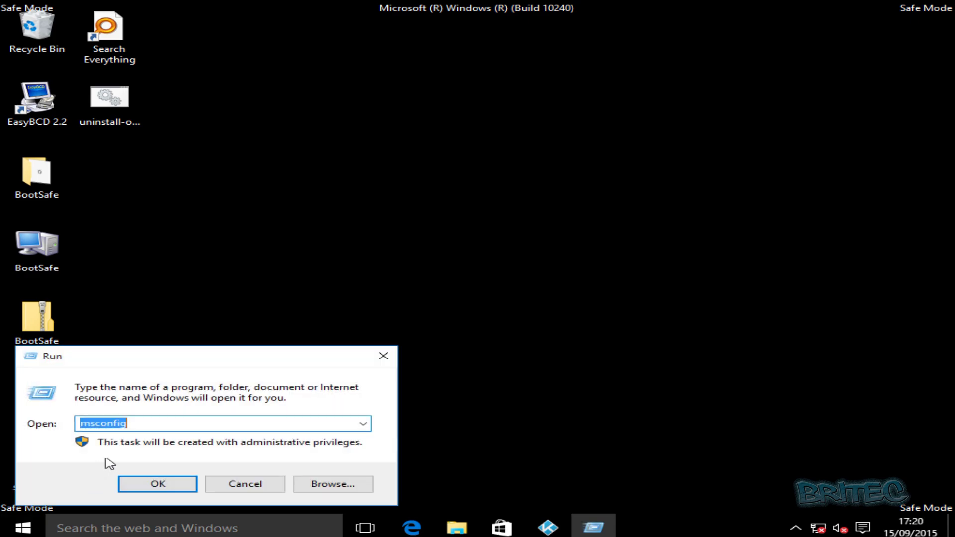
left_click(128, 424)
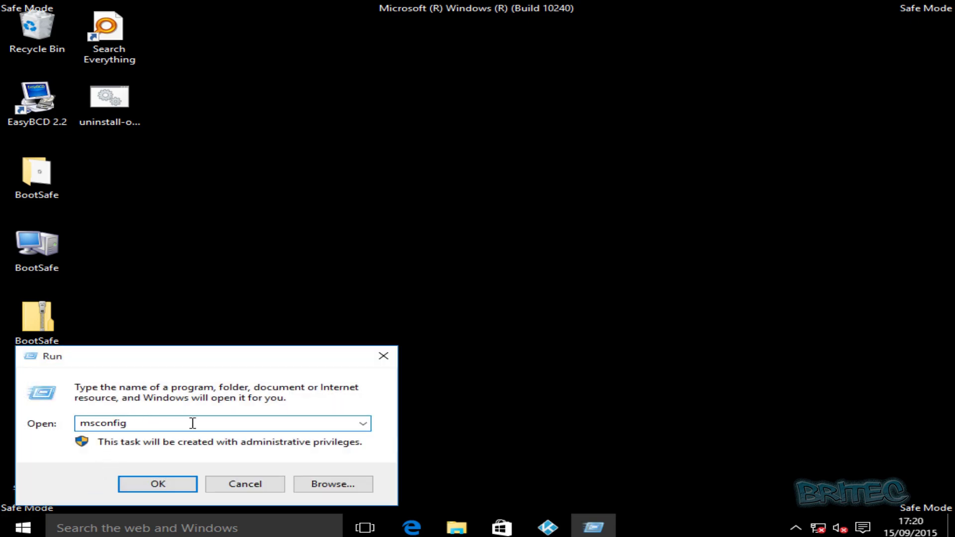
left_click(161, 485)
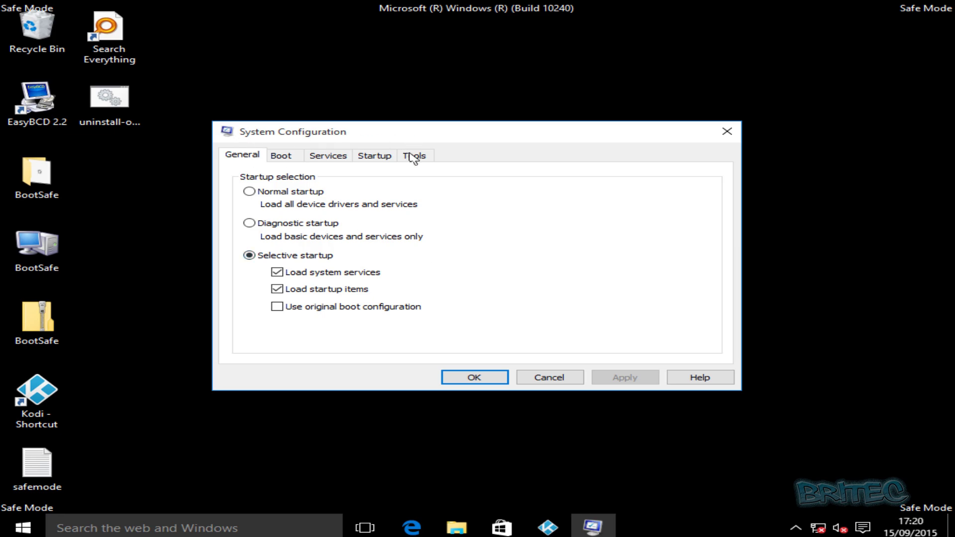
Step: Untick Safe boot on the Boot tab, apply, and restart the PC
left_click(280, 156)
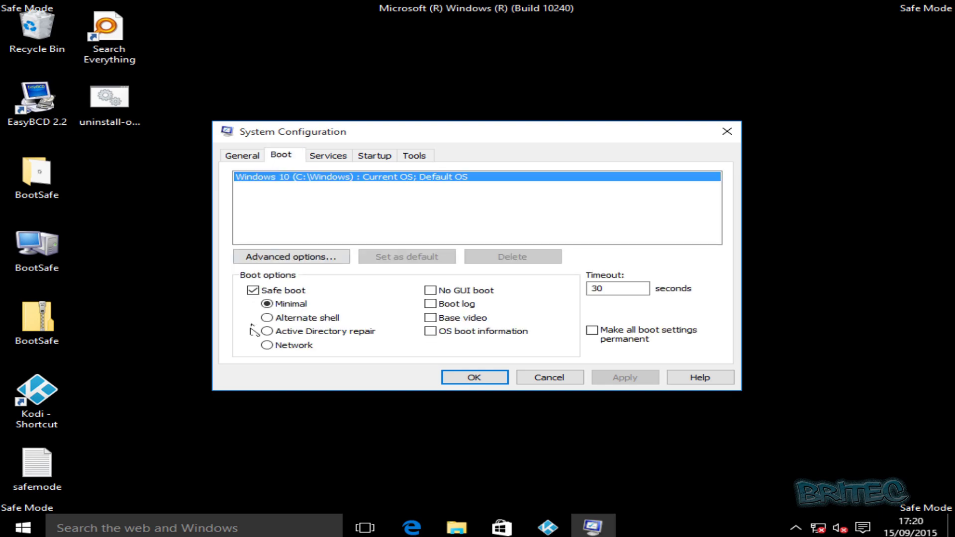
left_click(253, 291)
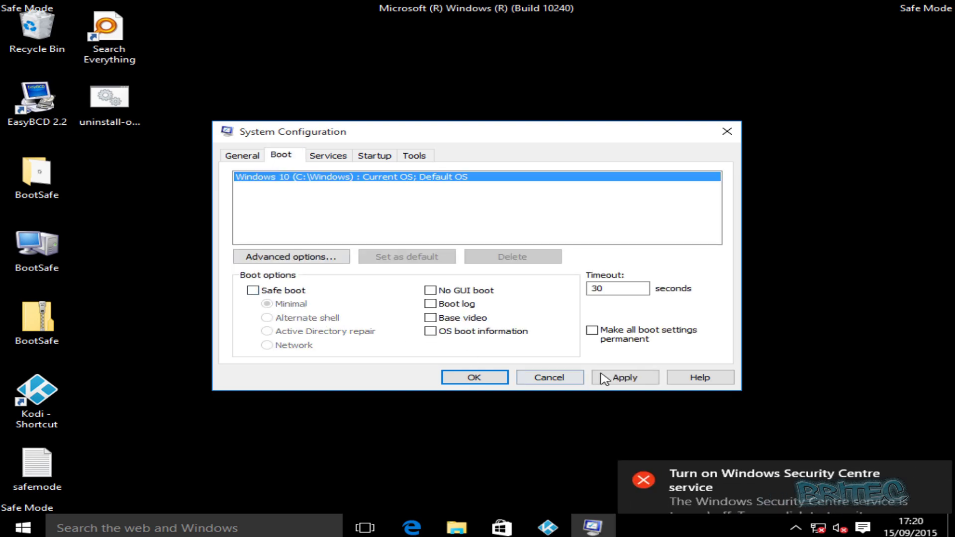
left_click(625, 378)
left_click(450, 379)
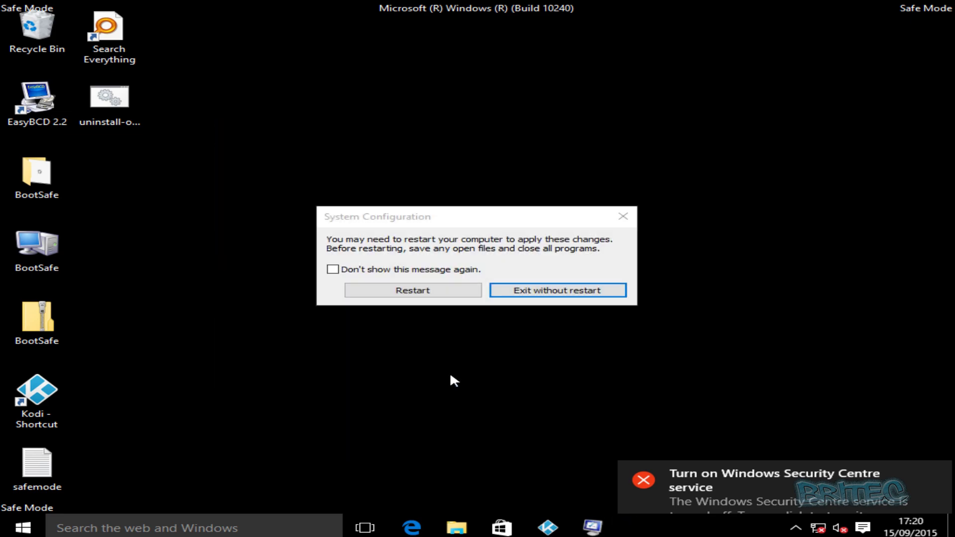
left_click(415, 292)
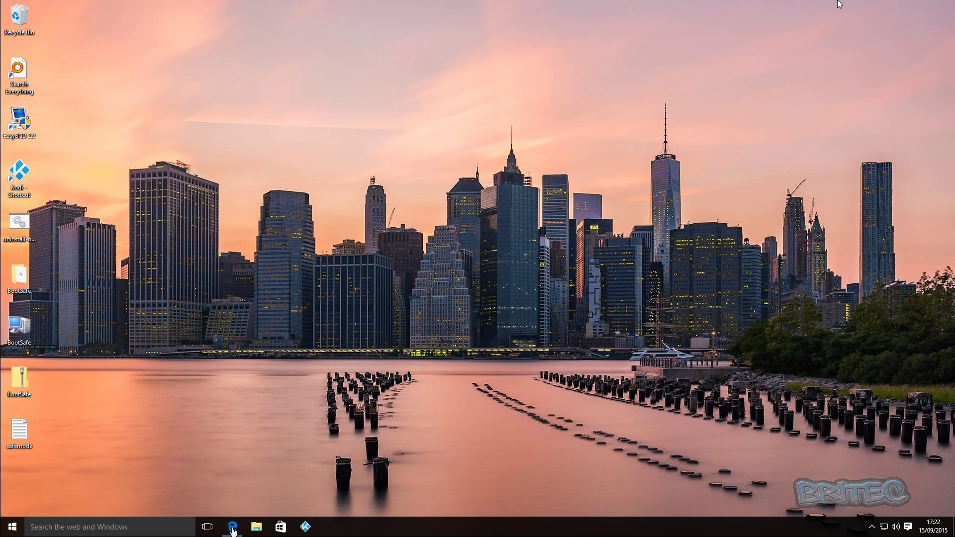
Step: Review the foolishit.com BootSafe download page in Edge, then close the browser
left_click(232, 529)
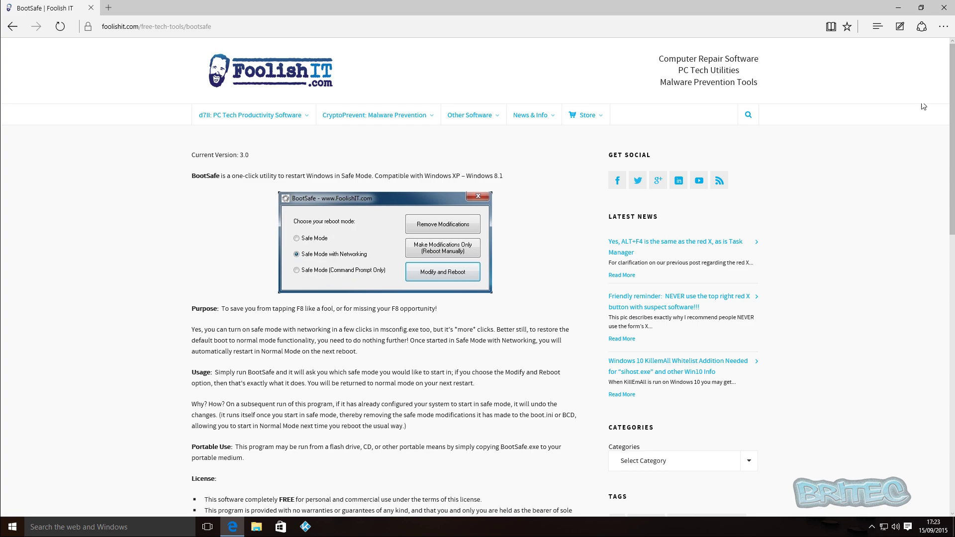
left_click(944, 8)
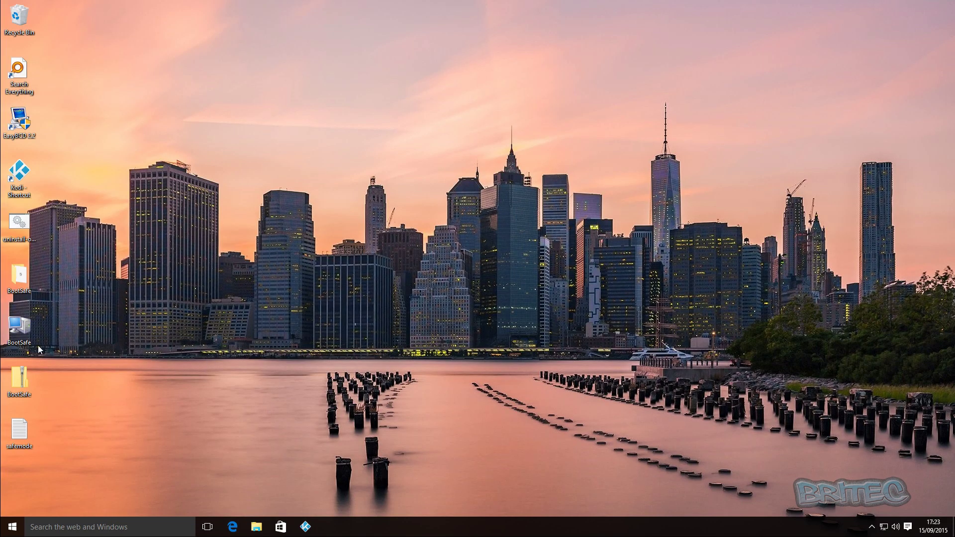
Step: Move the BootSafe folder to mid-desktop and open it
mouse_move(25, 333)
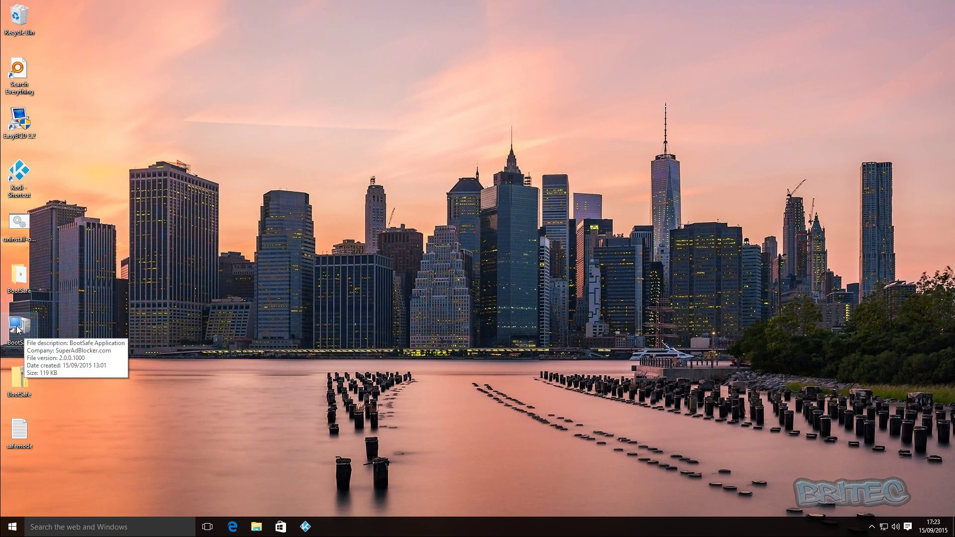
left_click(16, 328)
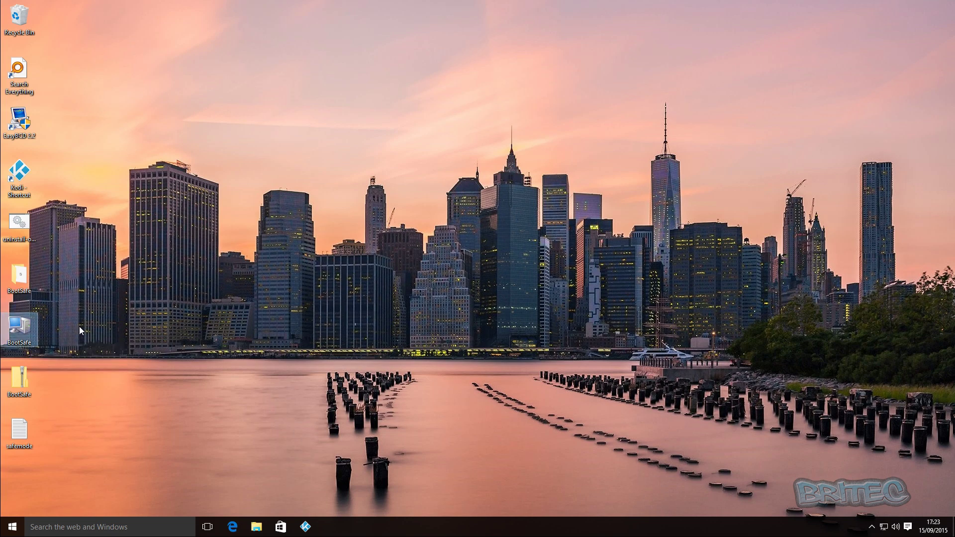
left_click_drag(18, 275, 404, 200)
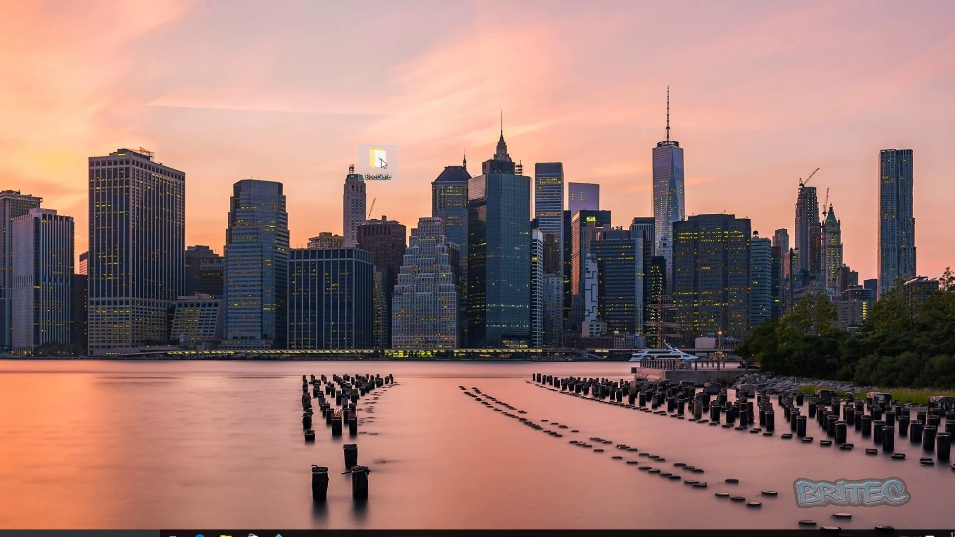
double_click(381, 164)
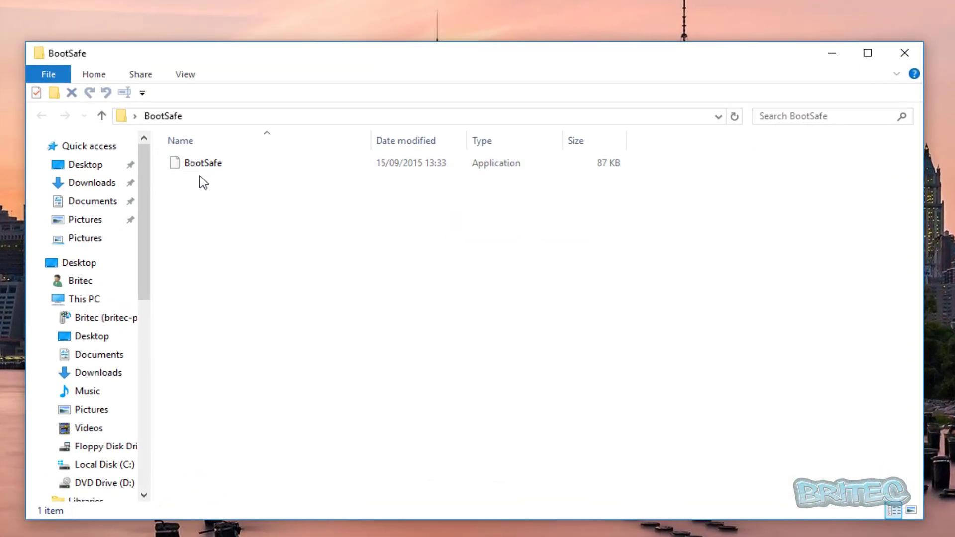
Step: Run the BootSafe application as administrator and close the folder window
left_click(205, 165)
right_click(205, 164)
left_click(253, 193)
left_click(451, 253)
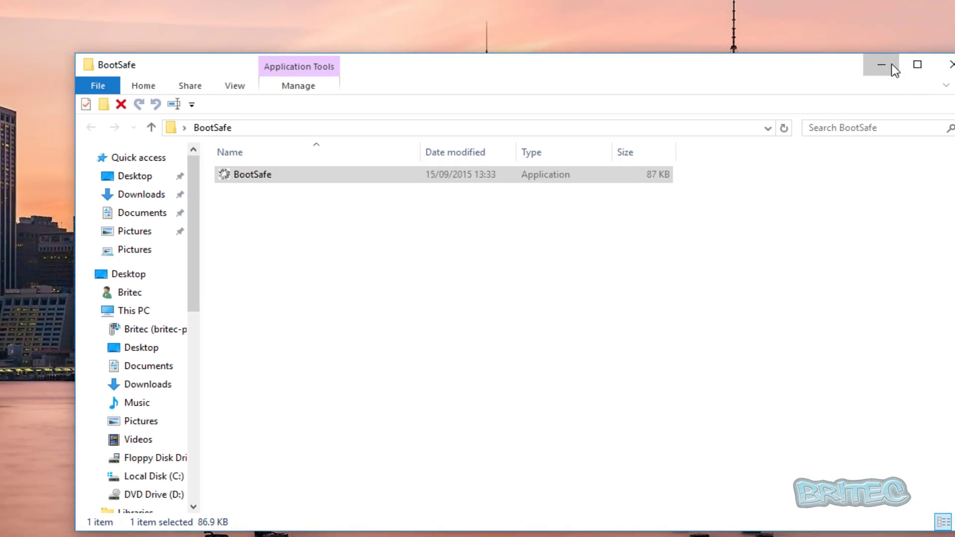
left_click(904, 53)
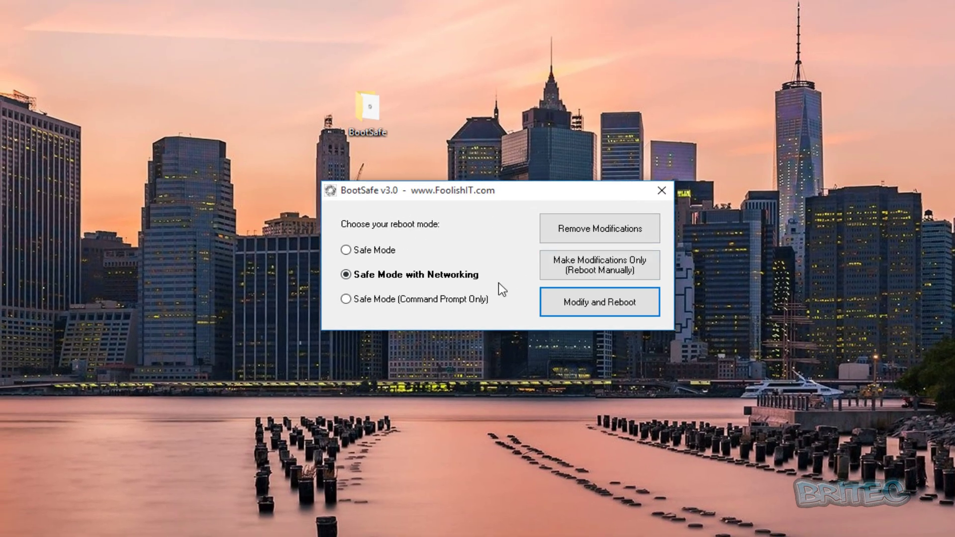
Step: Select Safe Mode with Networking, then confirm Modify and Reboot
left_click(346, 251)
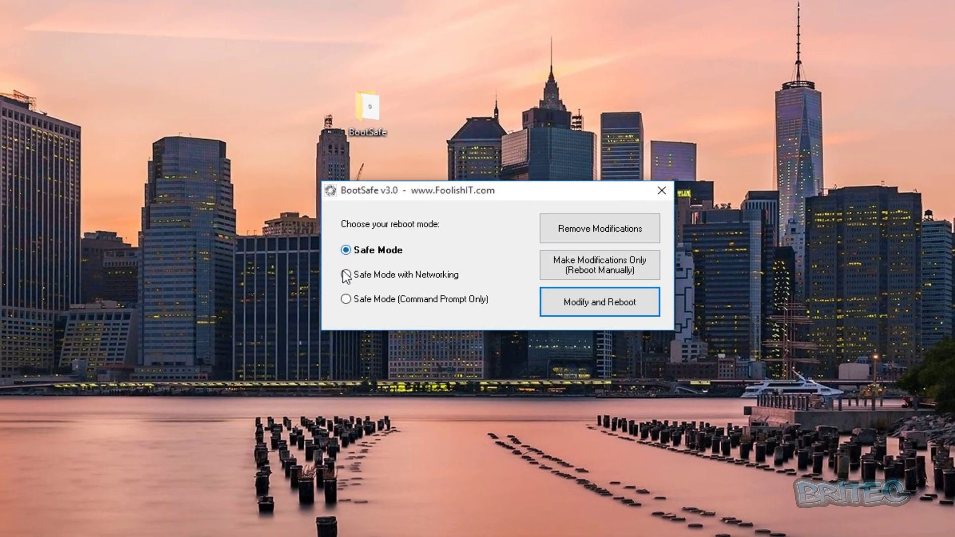
left_click(346, 275)
left_click(344, 299)
left_click(344, 274)
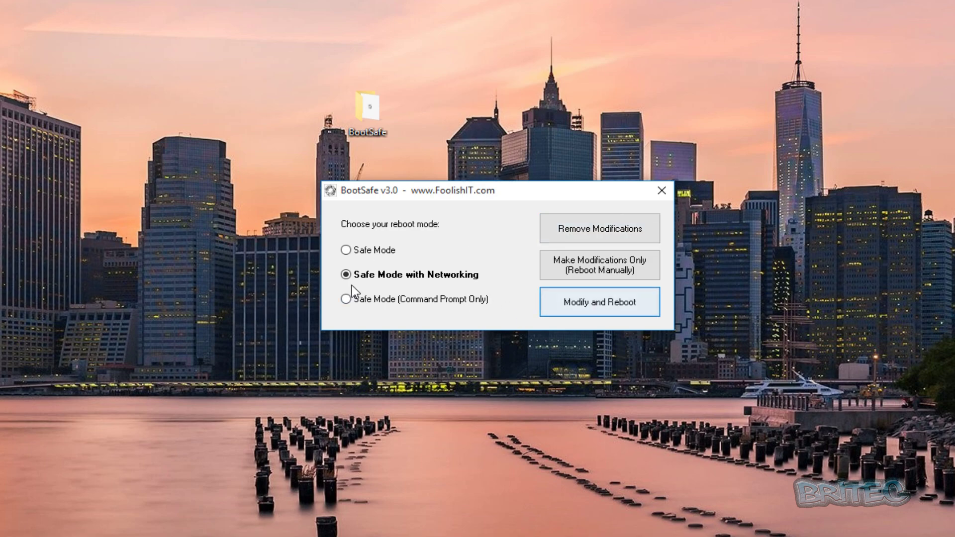
left_click(613, 305)
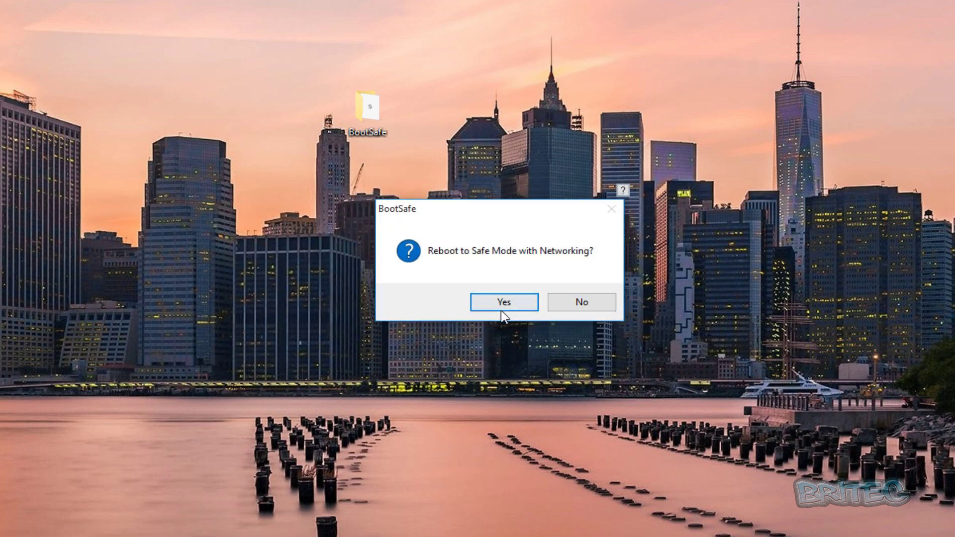
left_click(503, 311)
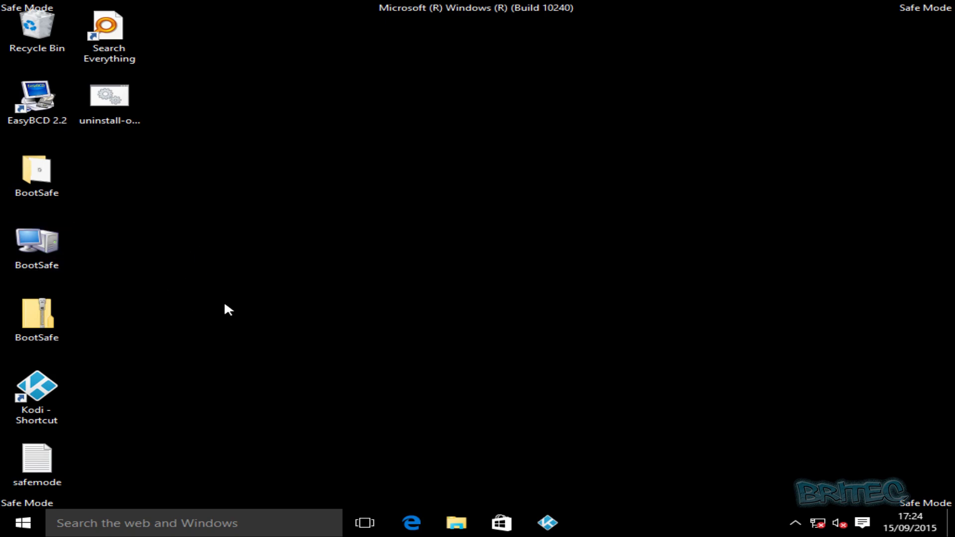
Step: Run BootSafe as administrator, remove its boot modifications, and close the folder
double_click(45, 181)
left_click(324, 164)
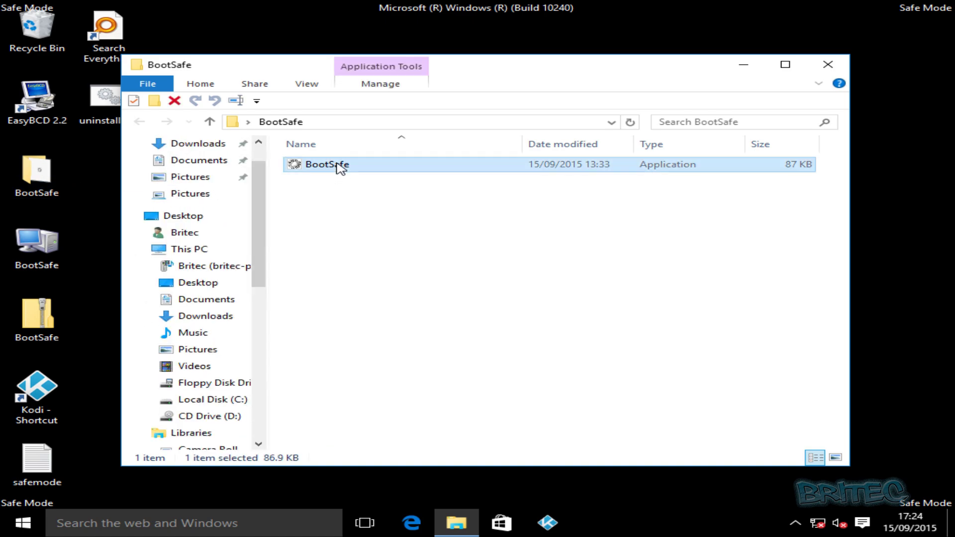
right_click(336, 164)
left_click(403, 189)
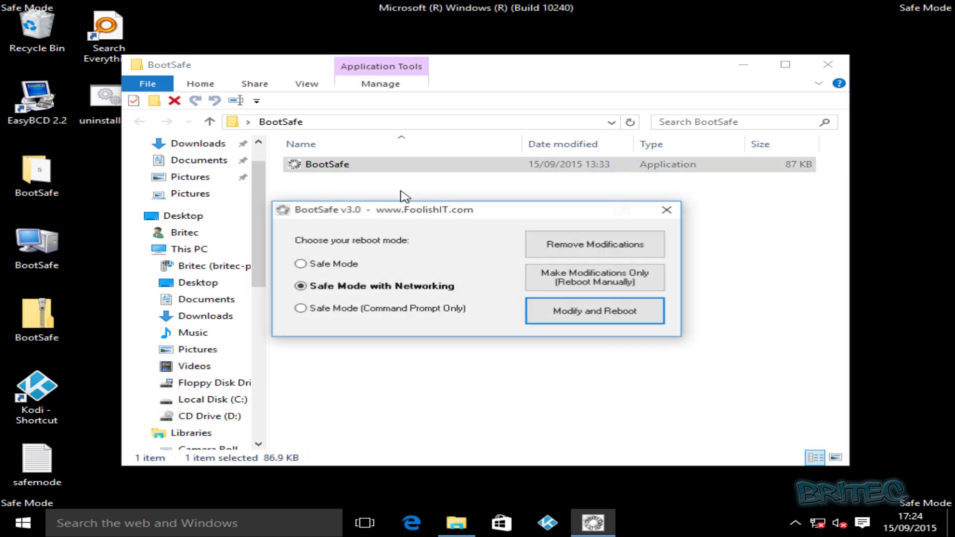
left_click(603, 252)
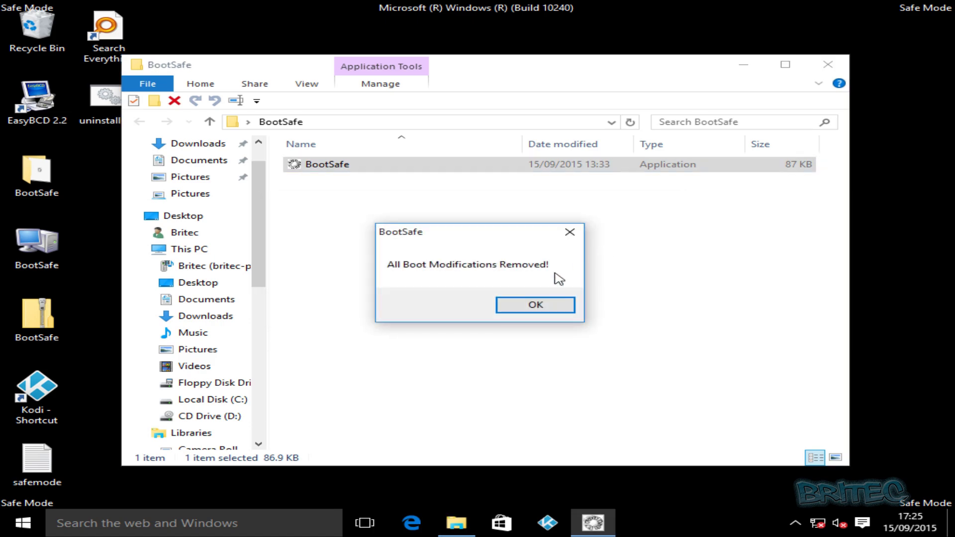
left_click(544, 312)
left_click(829, 72)
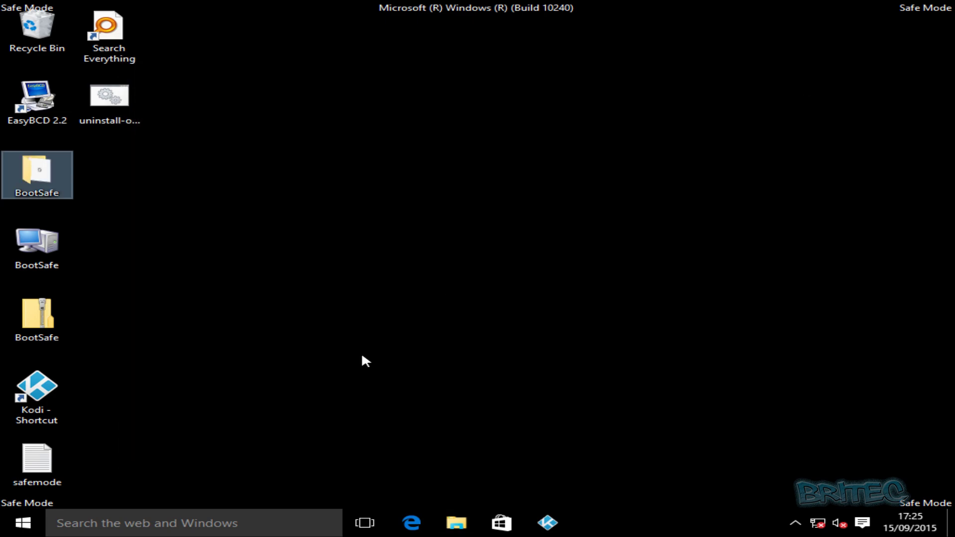
Step: Restart the PC from the Win+X shut down menu
right_click(39, 529)
mouse_move(122, 502)
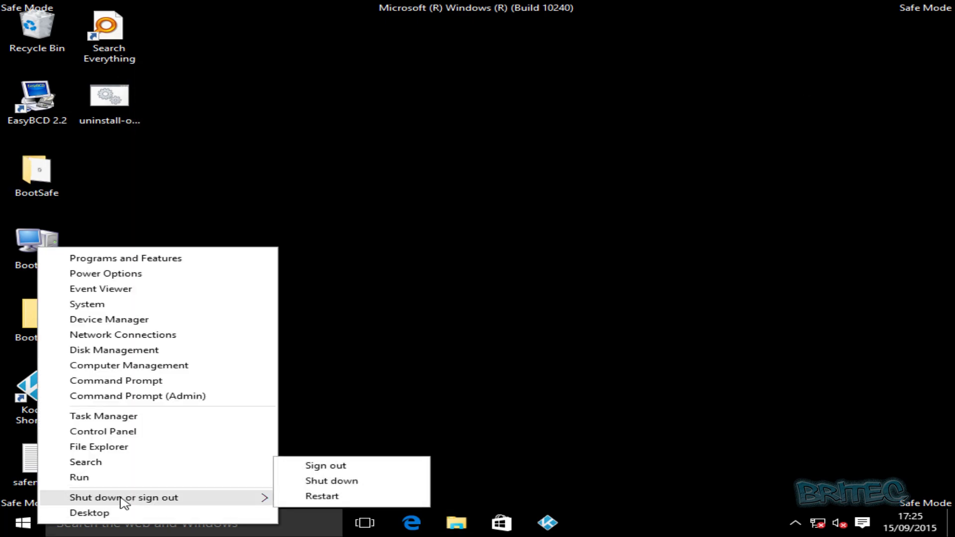
left_click(337, 496)
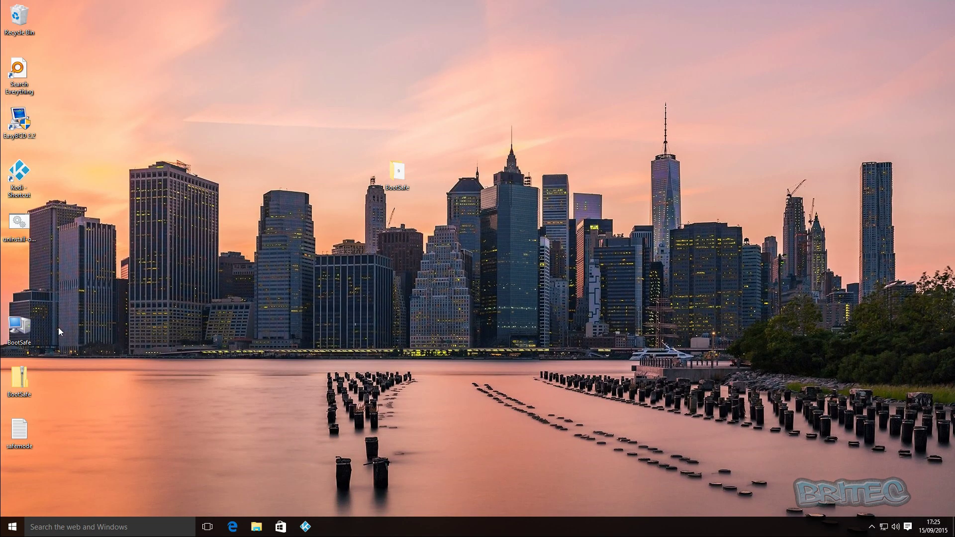
Step: Place the BootSafe icon beside its folder, open BootSafe 2.0, and close it without rebooting
left_click_drag(12, 330, 285, 172)
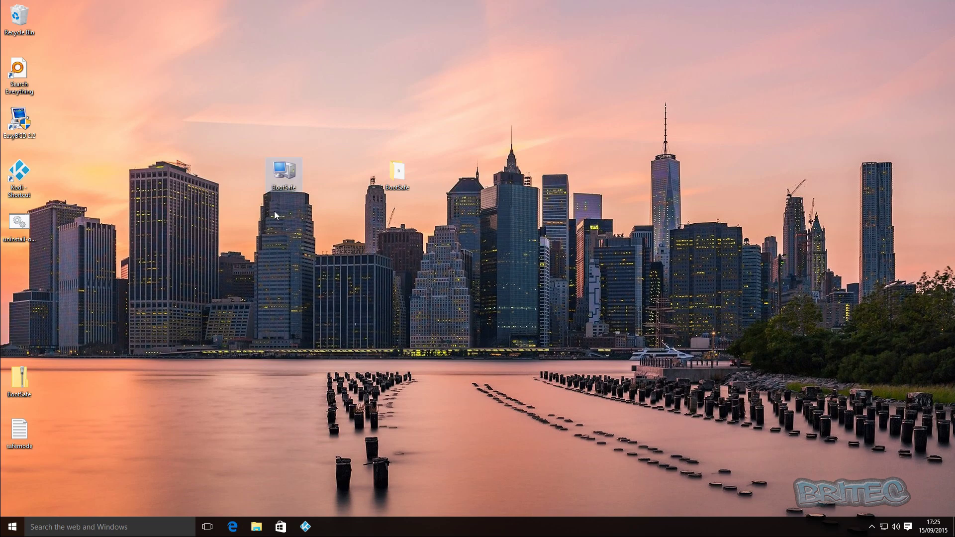
double_click(285, 172)
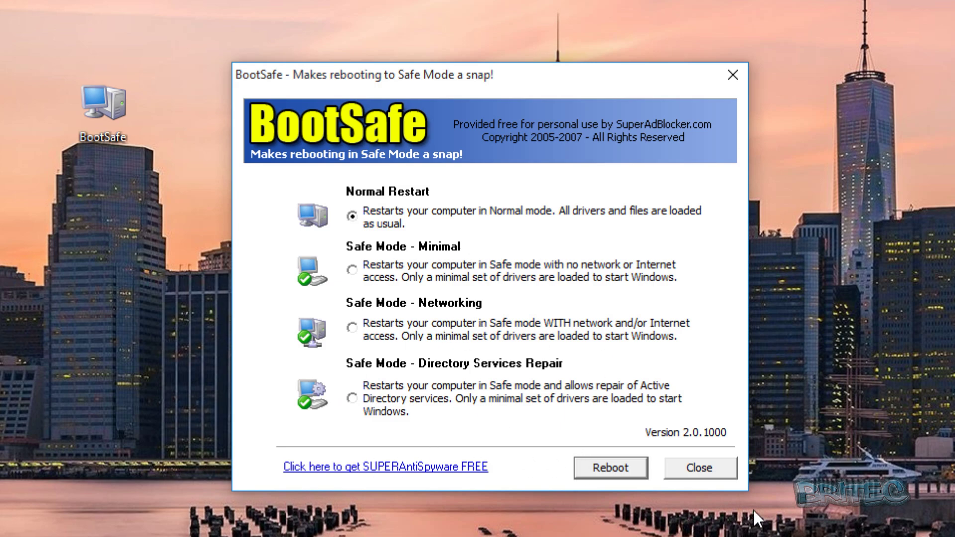
left_click(714, 476)
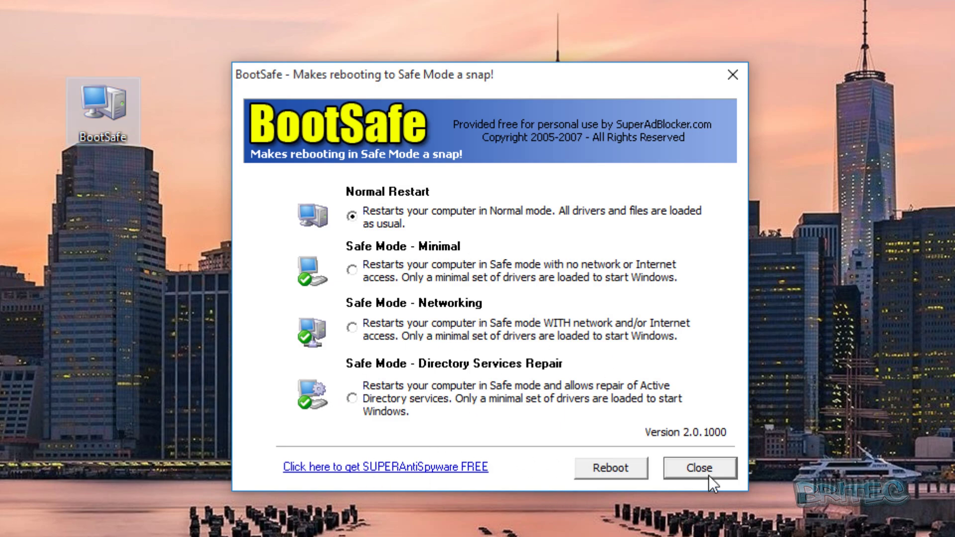